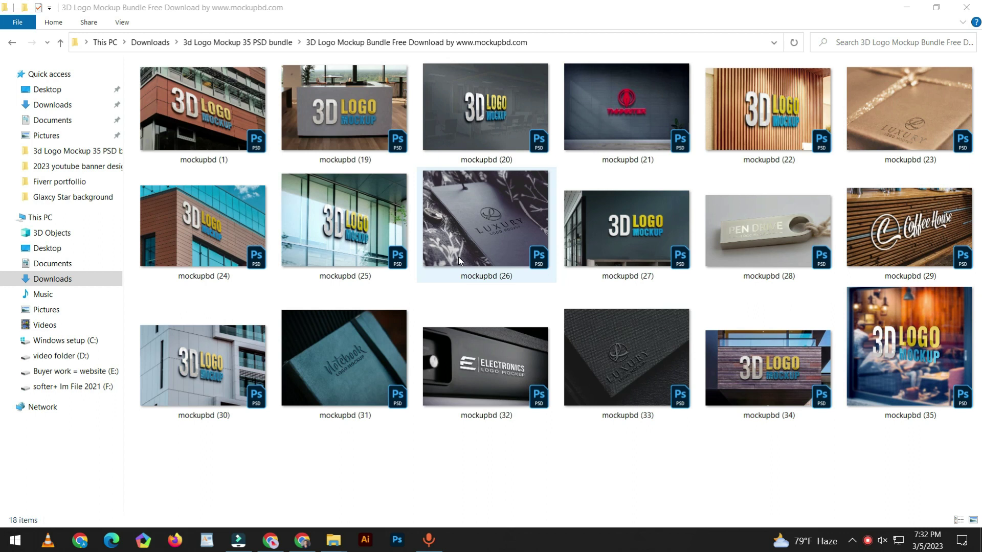
Open the mockupbd (21) mockup in Photoshop
double_click(630, 106)
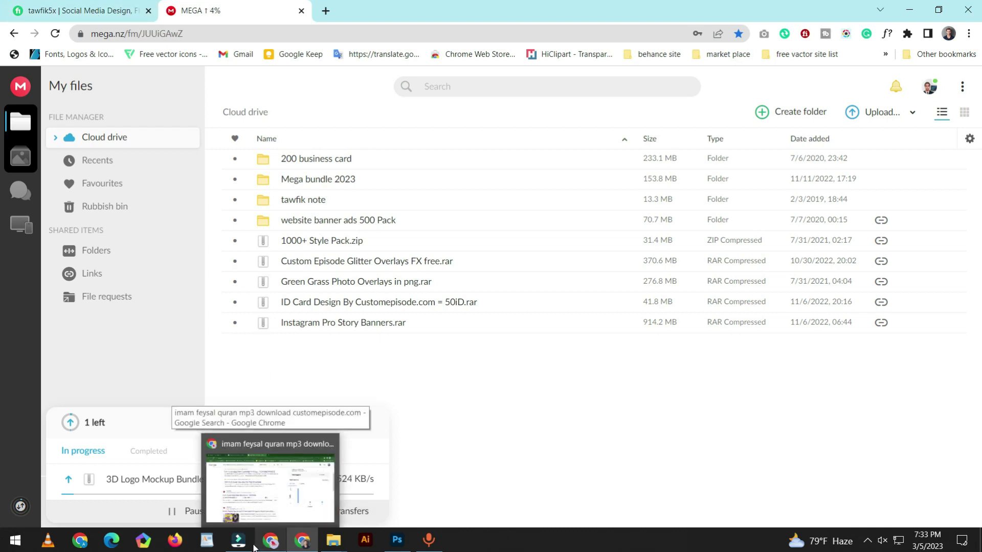
In the 'your logo here' smart object, hide 'Logo PNG RED Color', show '3D', and save
mouse_move(396, 540)
left_click(386, 512)
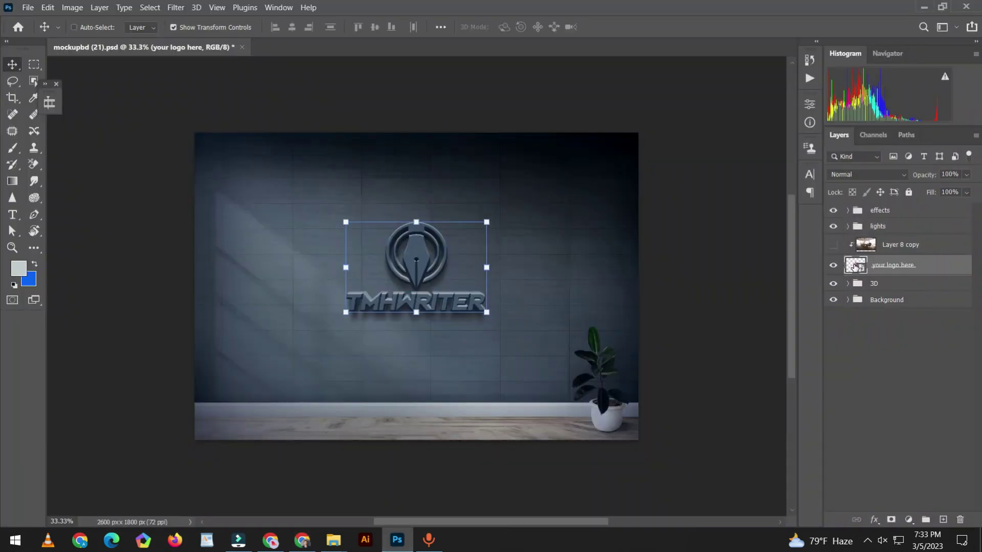
double_click(855, 267)
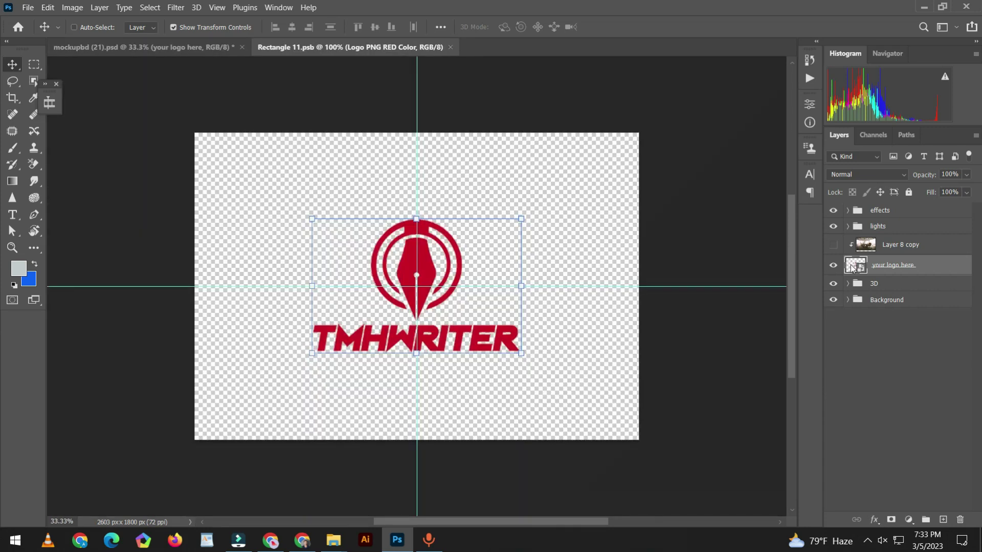
left_click(837, 219)
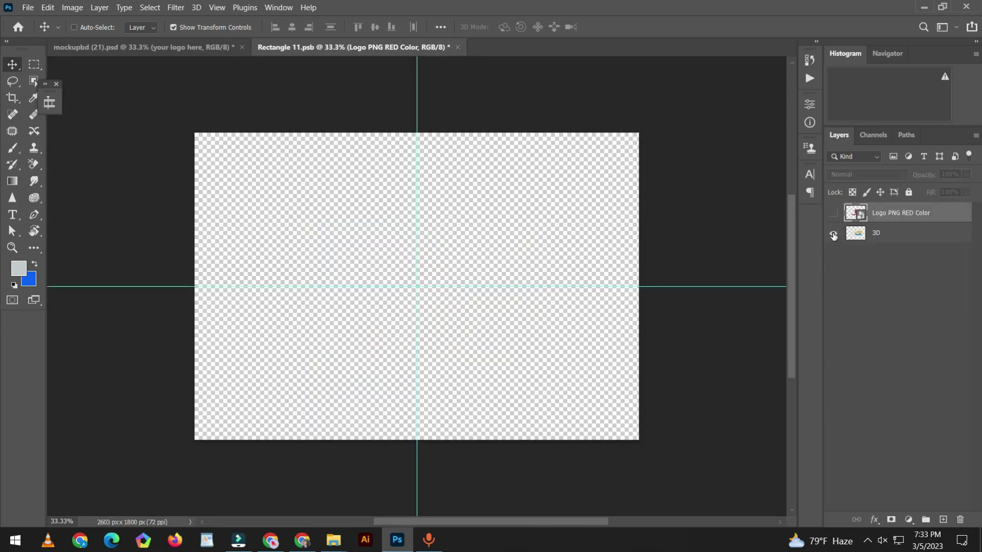
left_click(833, 234)
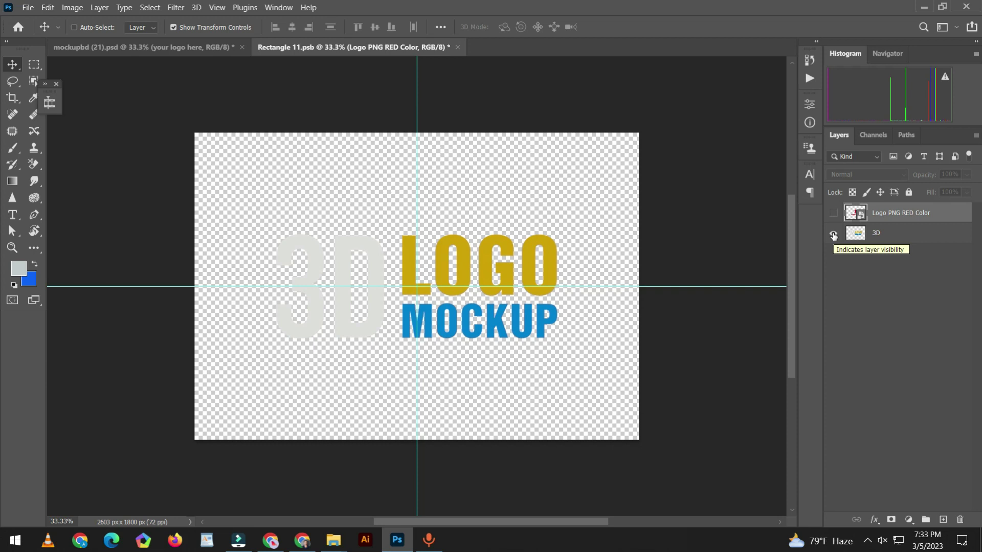
key("ctrl+w")
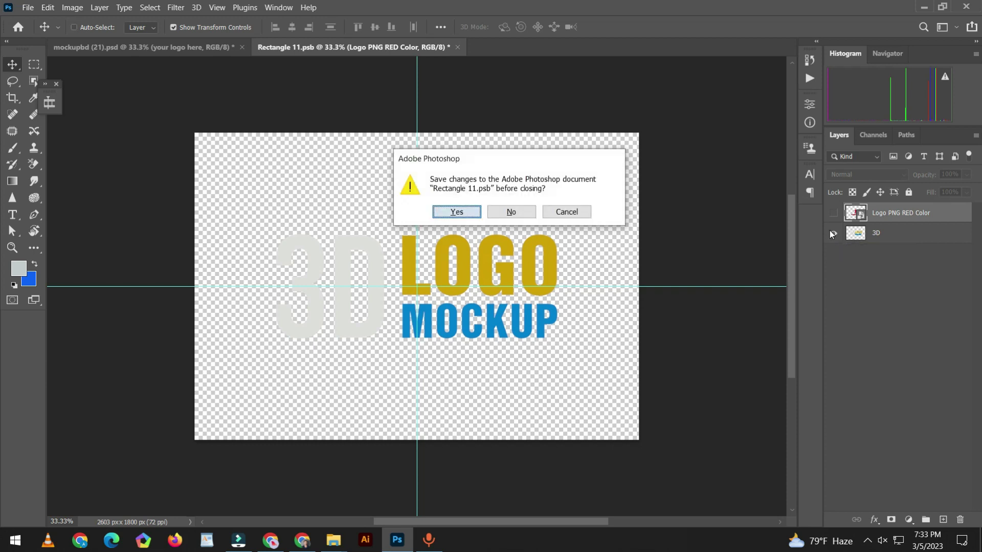
key("Return")
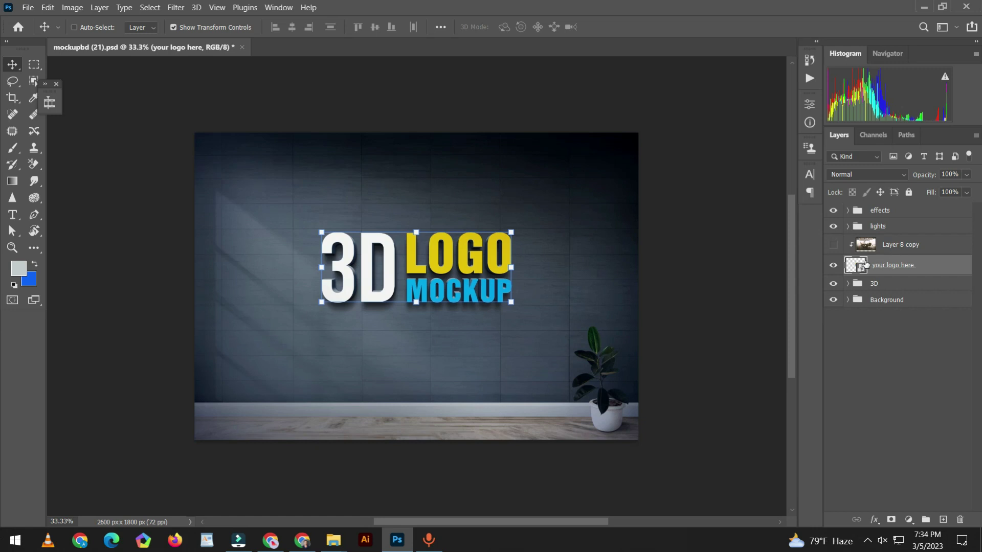
Place the RuneScape logo PNG into the smart object, hide the '3D' layer, and close it
double_click(857, 266)
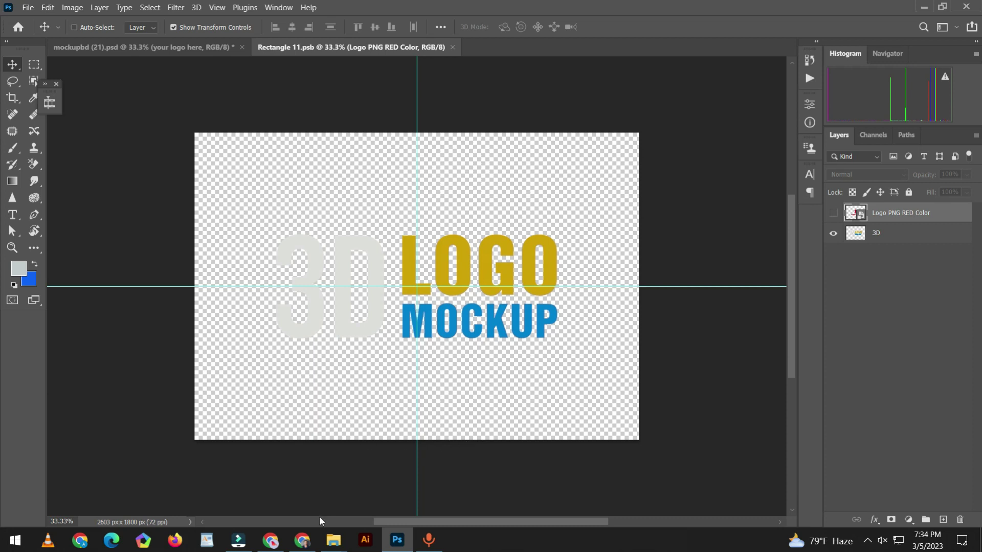
mouse_move(333, 540)
left_click(471, 485)
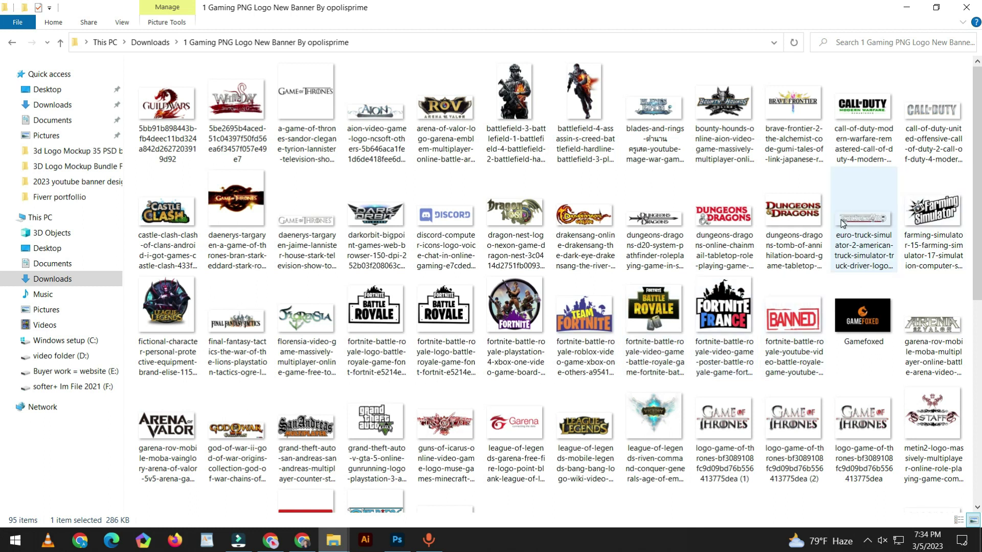
scroll(834, 219, "down", 5)
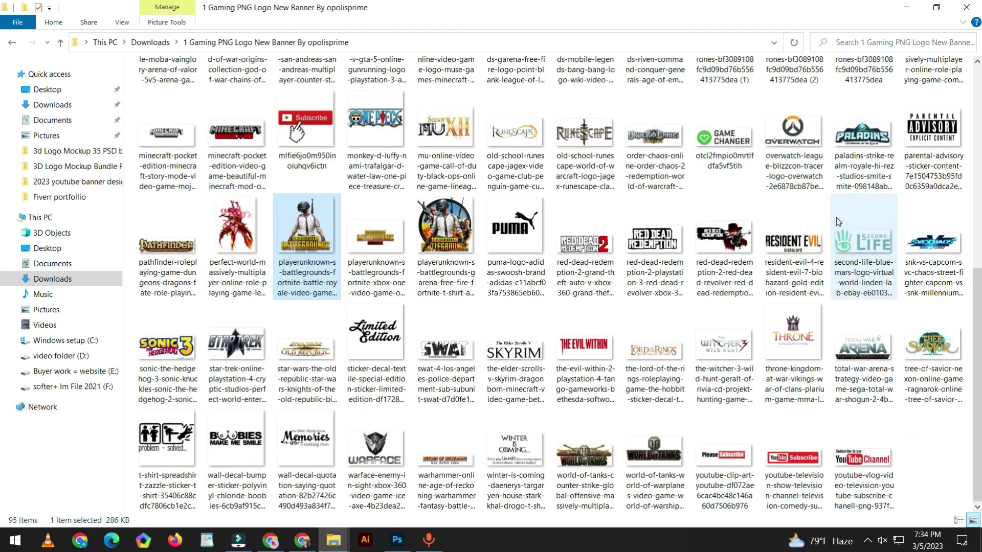
left_click(569, 152)
mouse_move(569, 152)
left_mouse_down()
mouse_move(528, 274)
mouse_move(397, 537)
left_mouse_up()
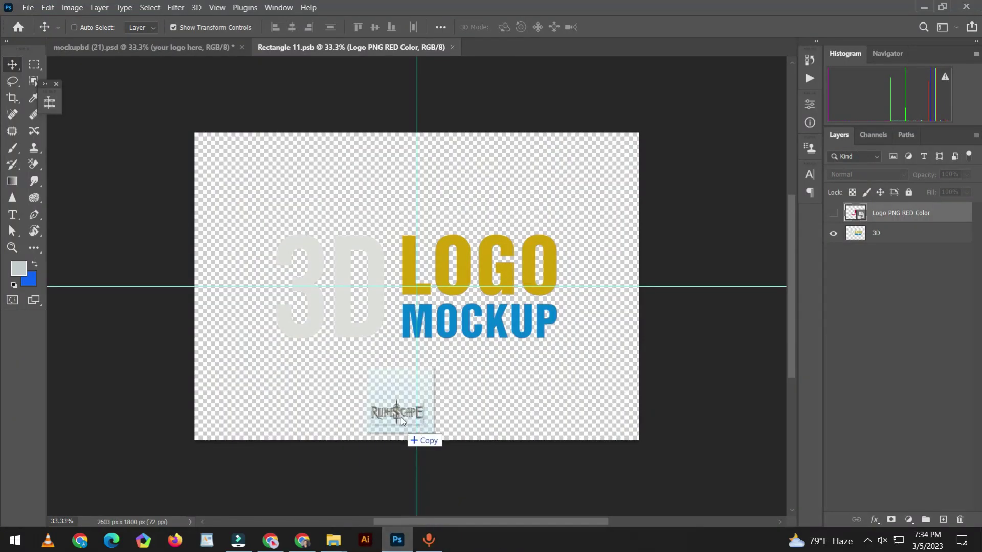
left_click_drag(397, 537, 418, 298)
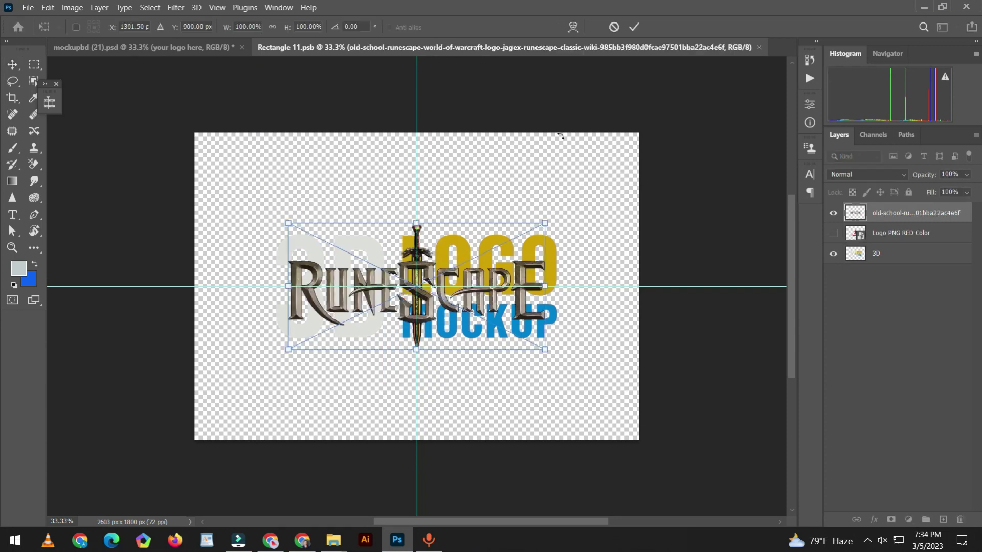
left_click(634, 26)
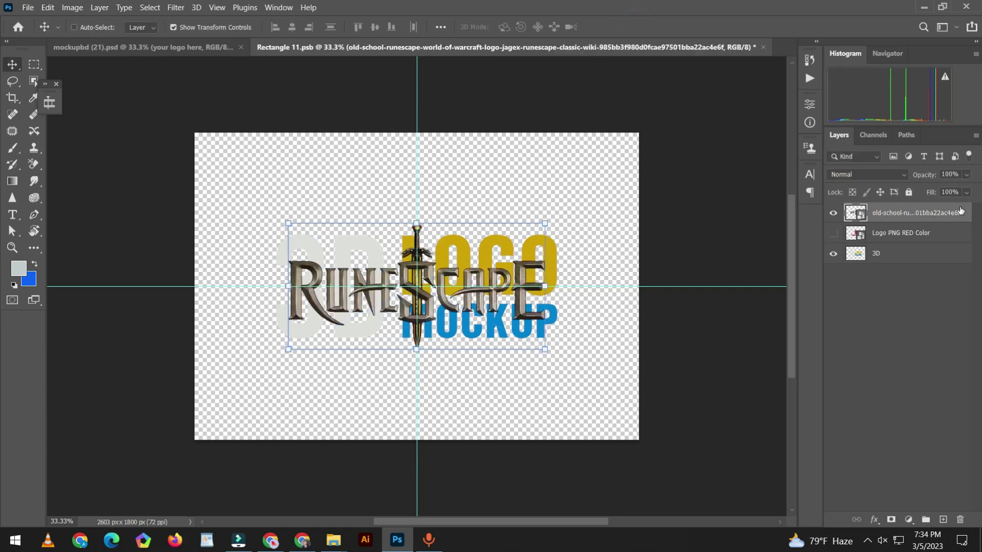
left_click(833, 254)
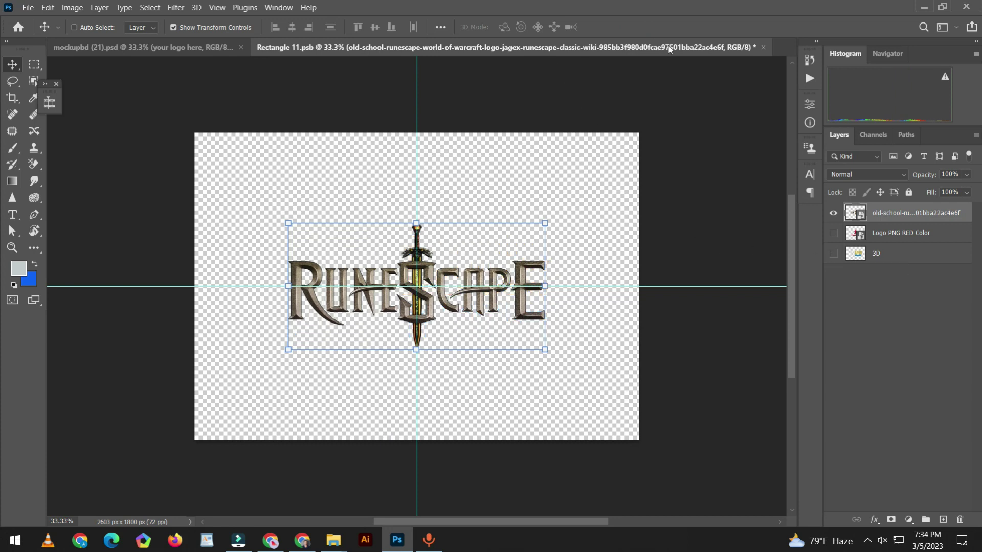
left_click(763, 47)
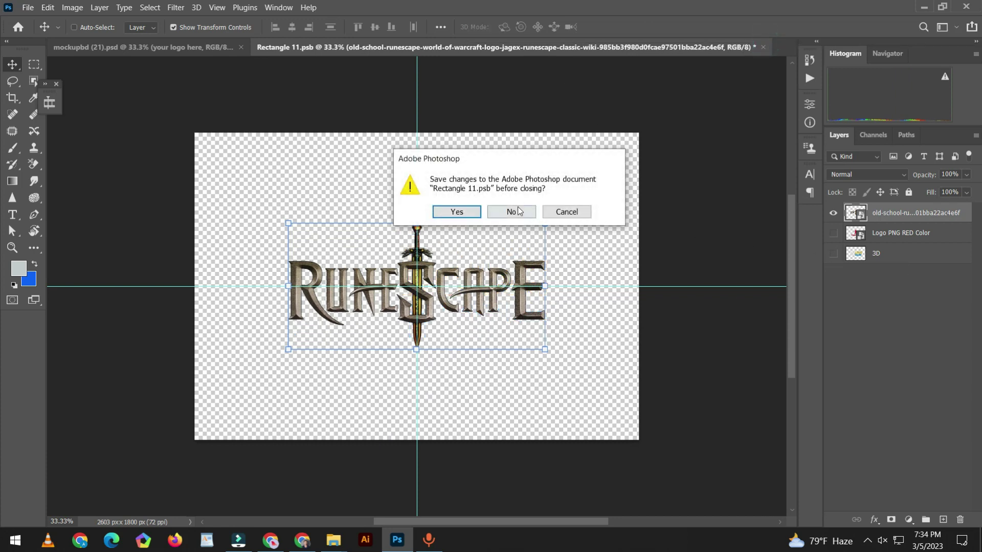
Save the smart object and zoom in to inspect the RuneScape 3D sign
left_click(457, 212)
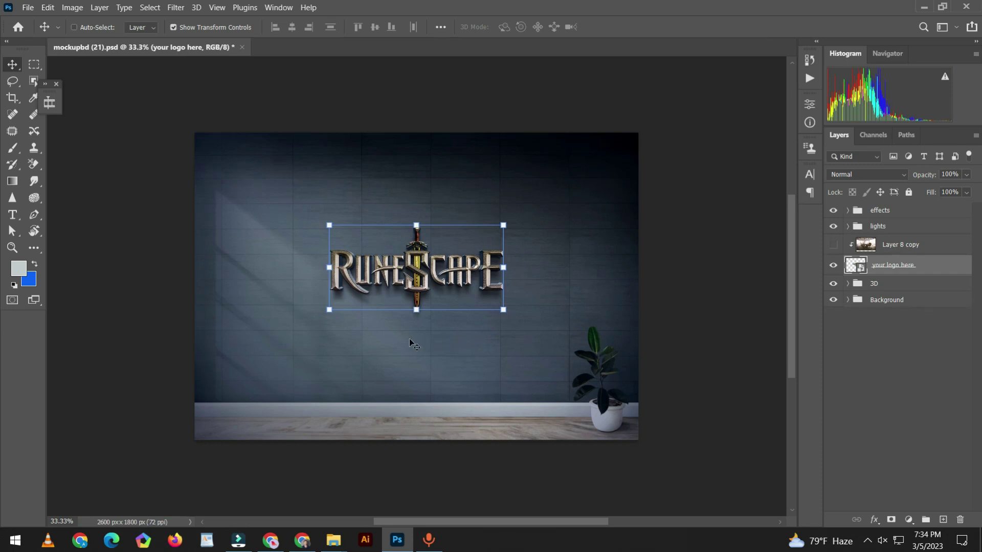
scroll(409, 341, "up", 2)
scroll(406, 340, "up", 1)
scroll(677, 201, "up", 2)
scroll(677, 201, "up", 2)
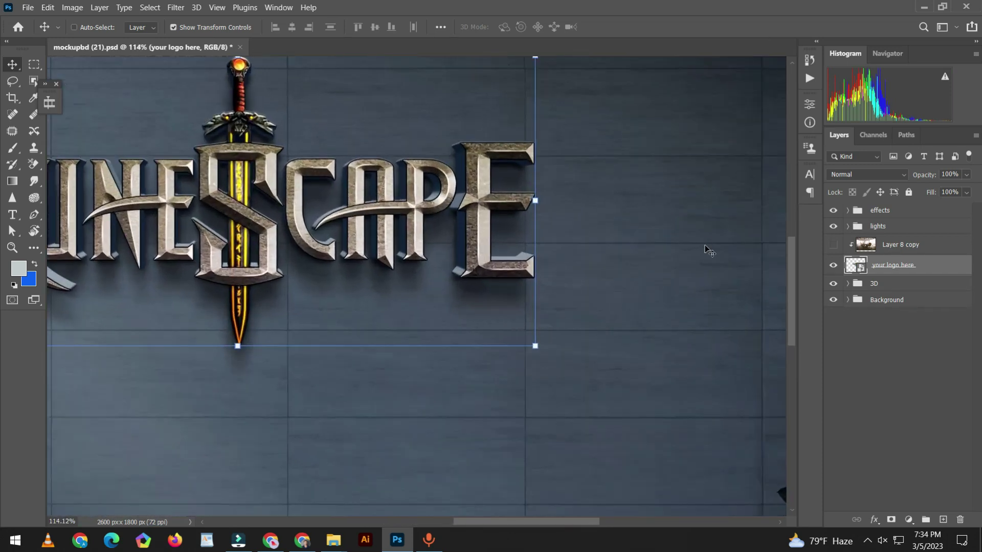
scroll(714, 276, "down", 1)
scroll(716, 289, "up", 1)
left_click(309, 536)
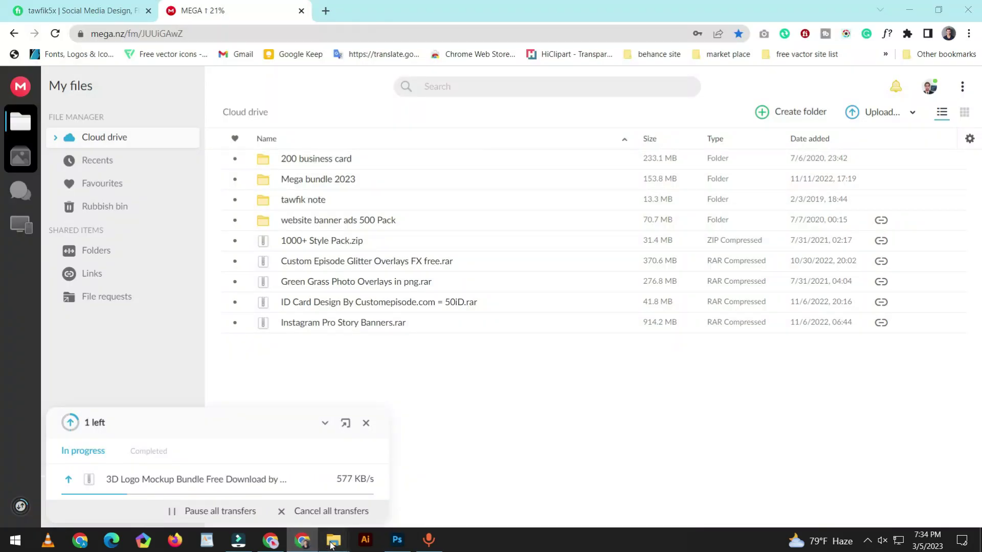
mouse_move(332, 540)
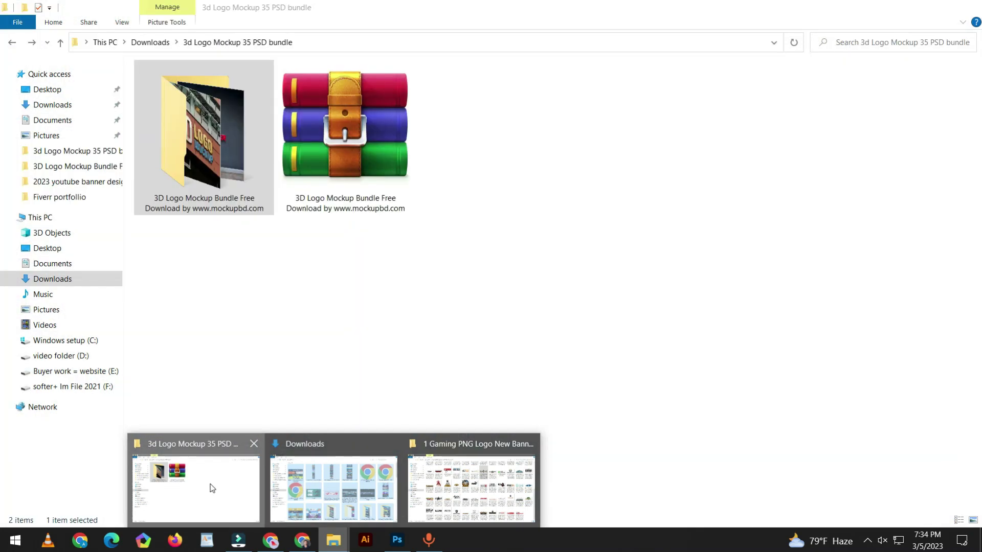
Open mockupbd (34) from the 3d Logo Mockup 35 PSD bundle folder and select 'Logo here'
left_click(211, 485)
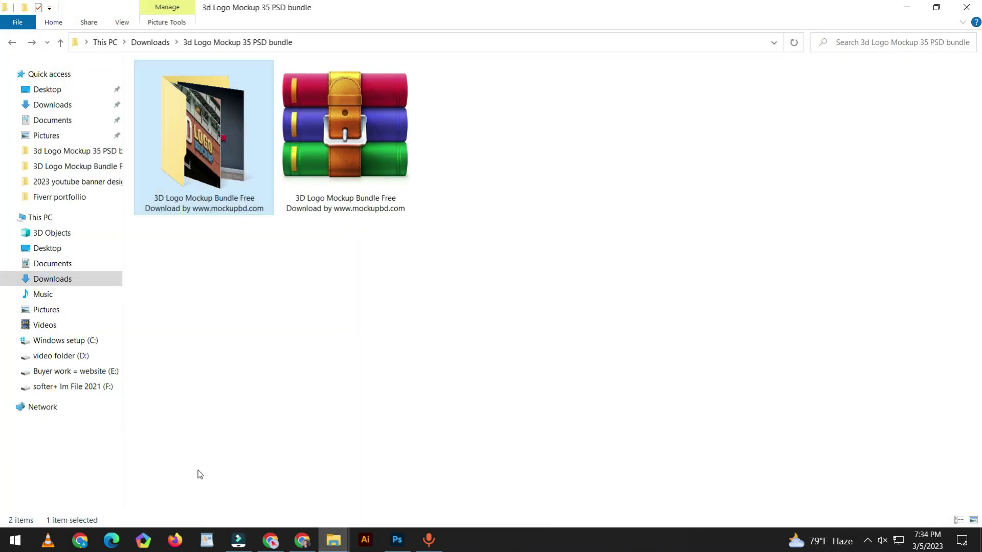
double_click(202, 92)
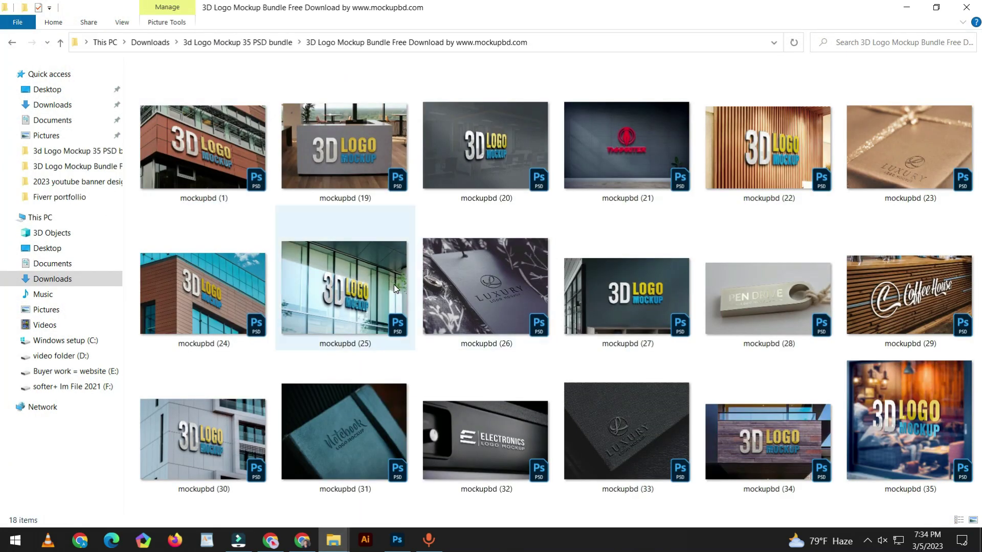
double_click(775, 430)
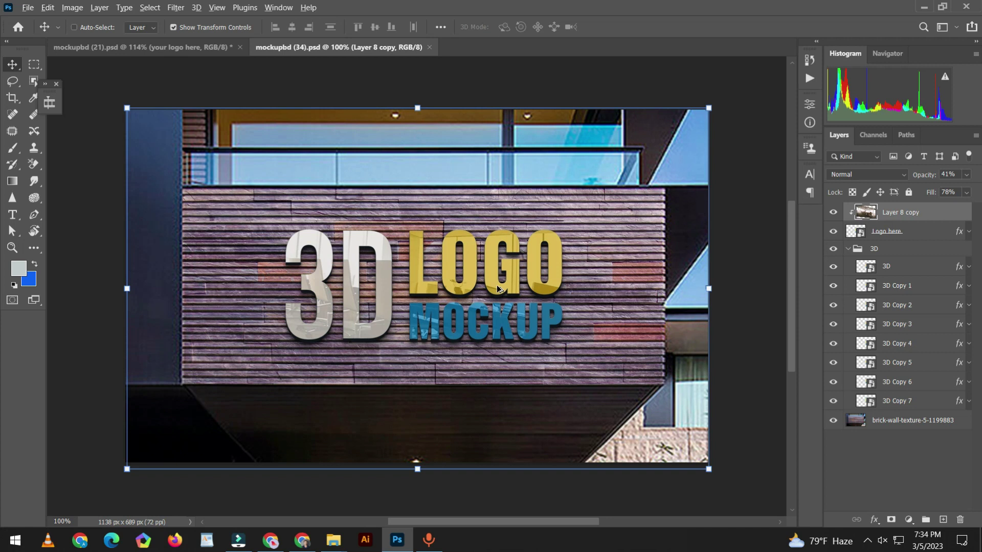
scroll(498, 289, "up", 4)
scroll(498, 288, "down", 2)
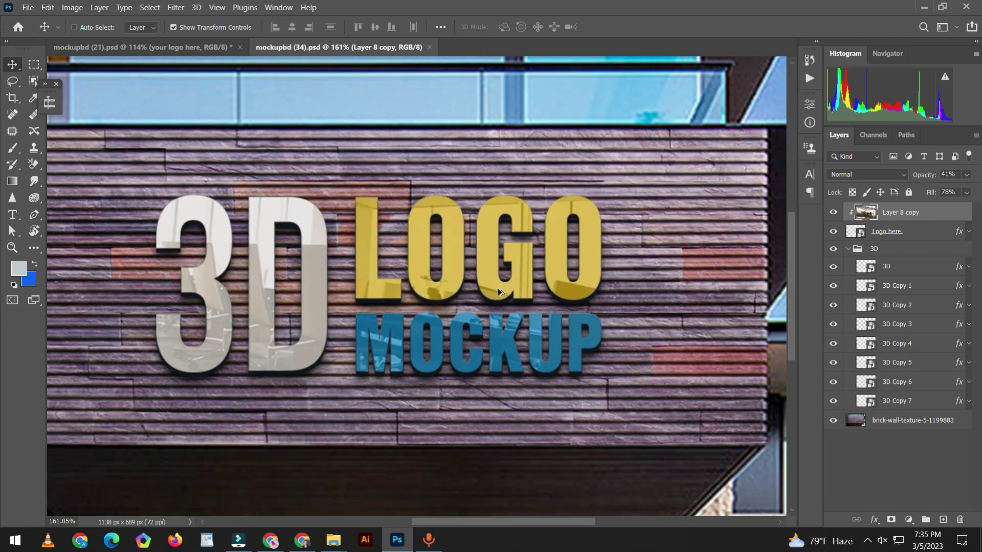
scroll(498, 292, "down", 2)
scroll(499, 294, "up", 2)
left_click(863, 238)
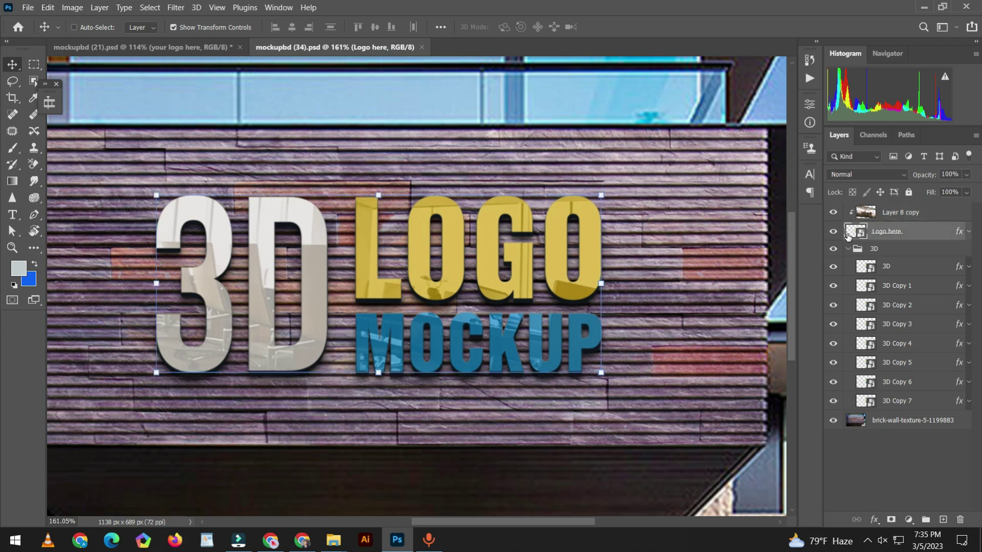
Place the YouTube subscribe clip-art PNG into the 'Logo here' smart object
double_click(849, 233)
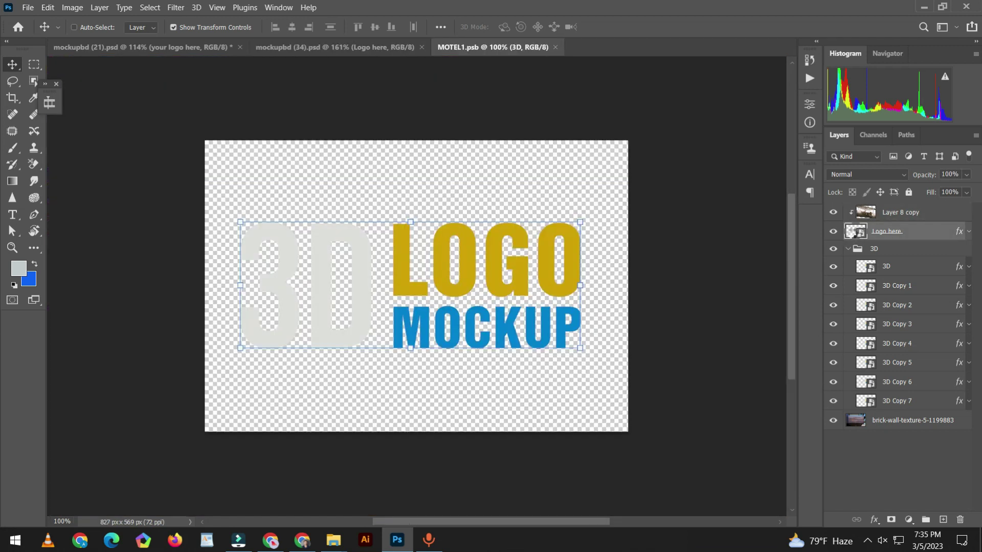
left_click(327, 535)
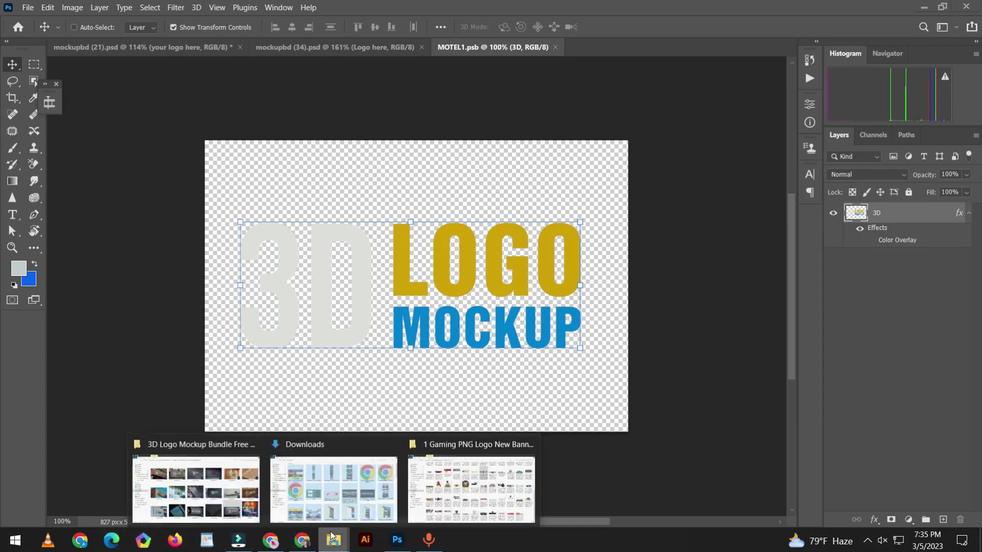
left_click(503, 478)
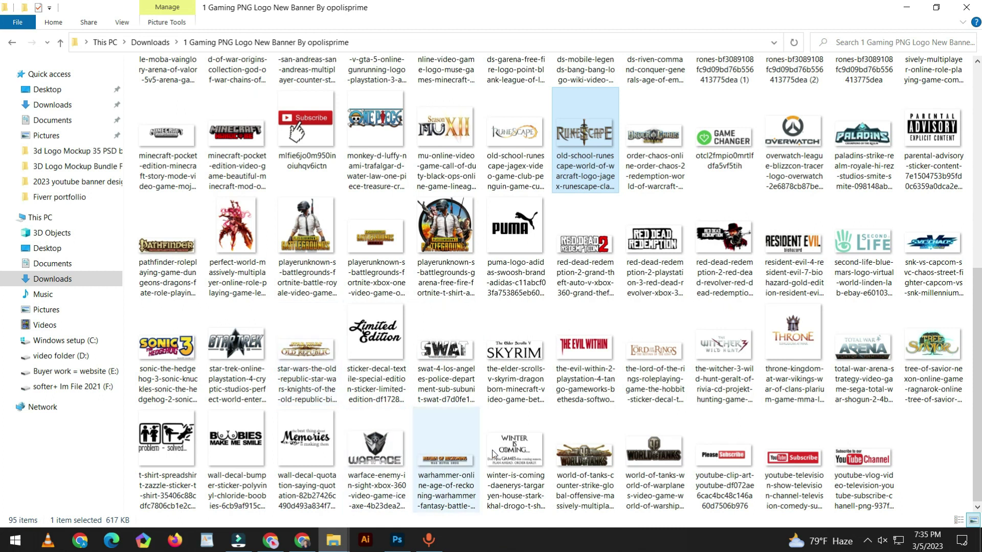
left_click(727, 462)
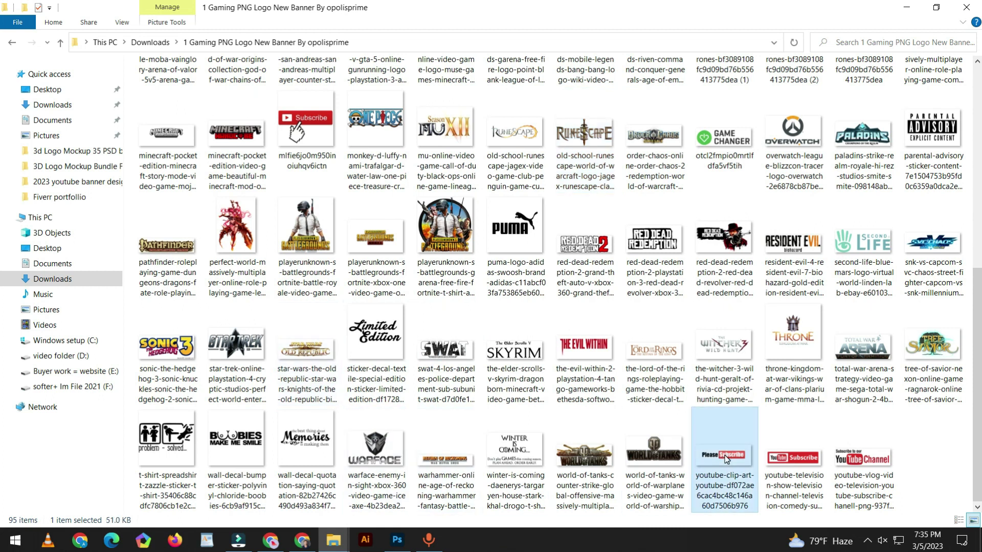
left_click_drag(727, 459, 391, 547)
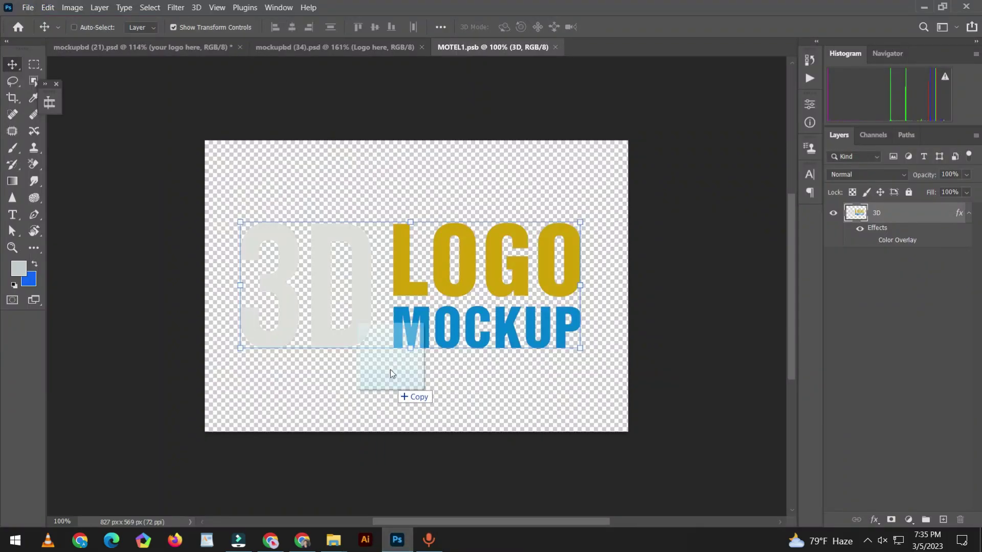
left_click_drag(391, 547, 396, 330)
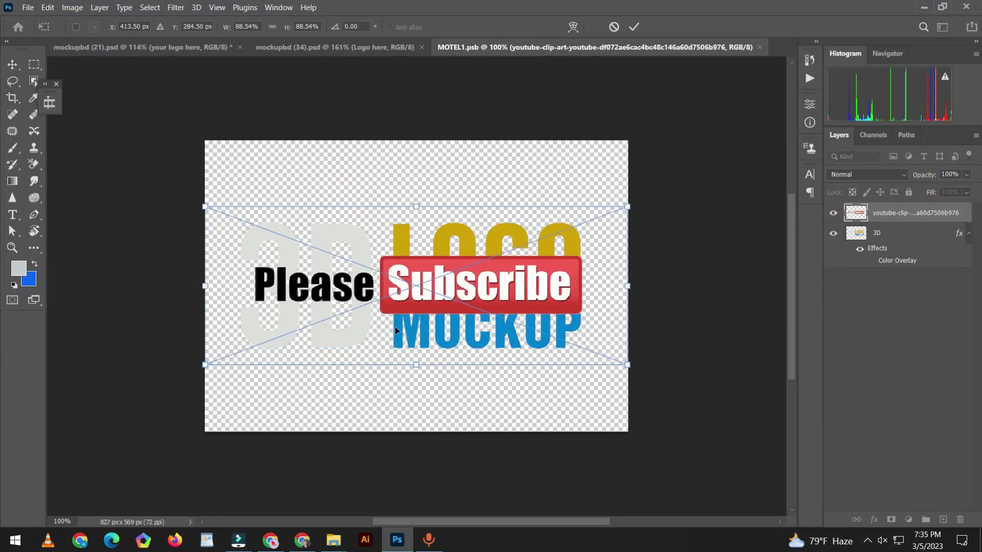
left_click(633, 27)
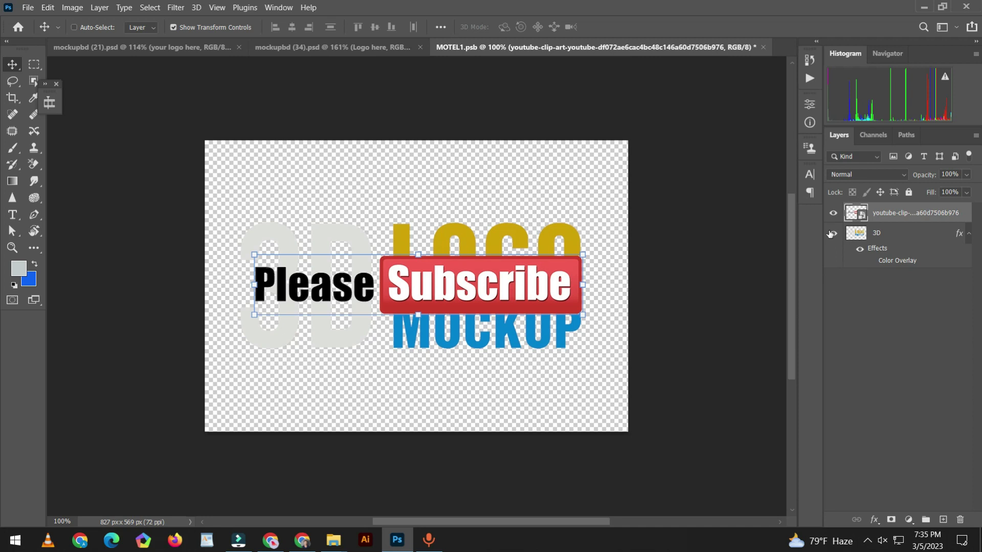
Hide the '3D' placeholder layer and save MOTEL1.psb on closing
left_click(831, 233)
key("ctrl")
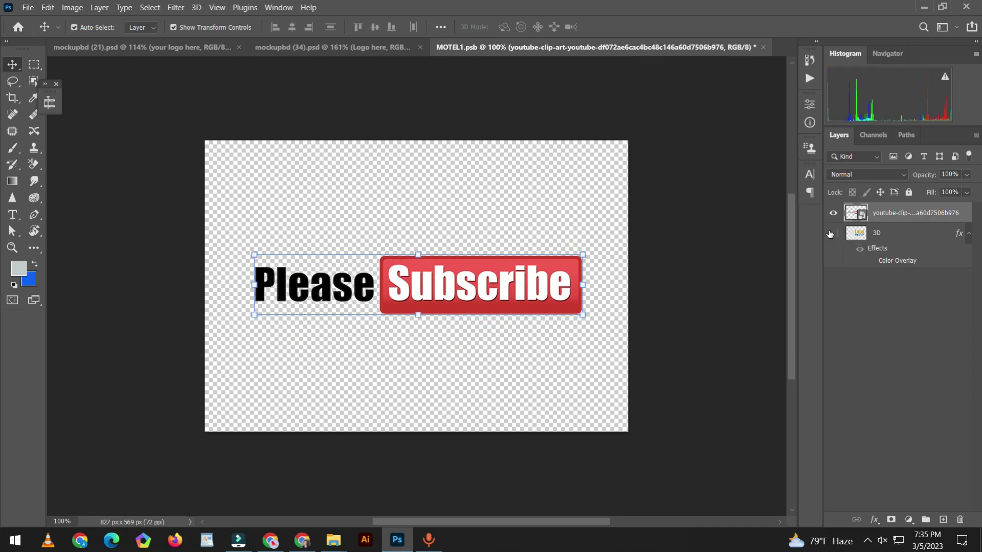
key("ctrl+w")
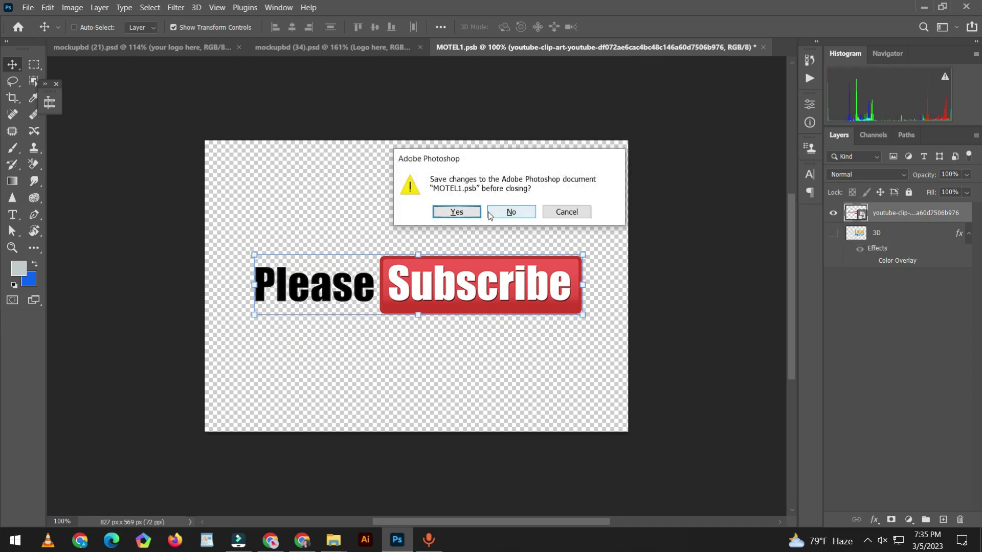
left_click(473, 213)
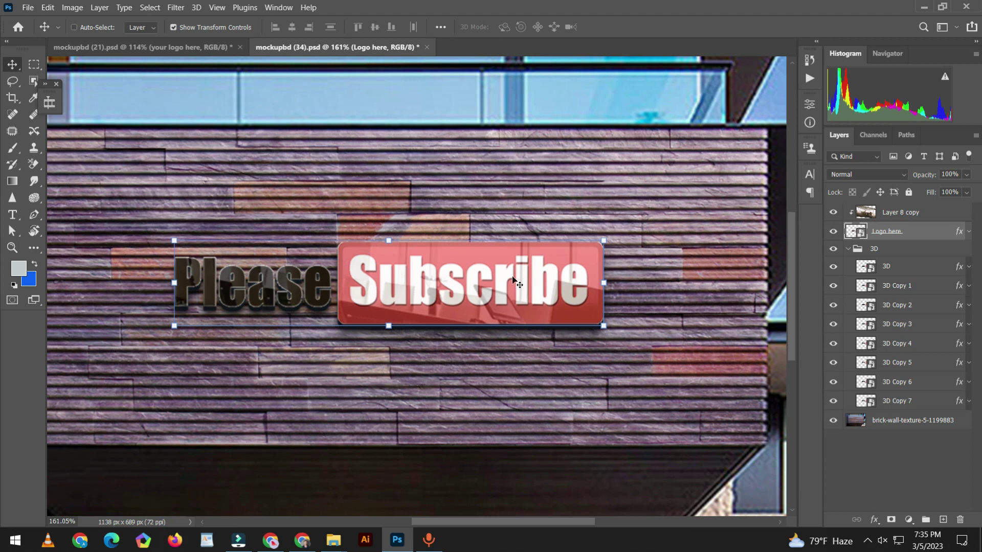
Hide the Layer 8 copy reflection and reopen the 'Logo here' smart object
left_click(833, 213)
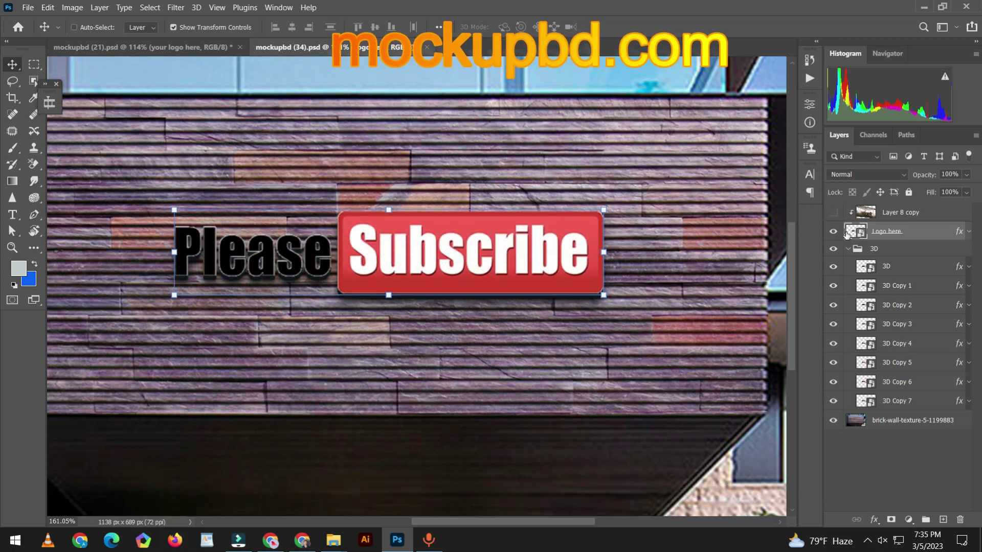
double_click(249, 333)
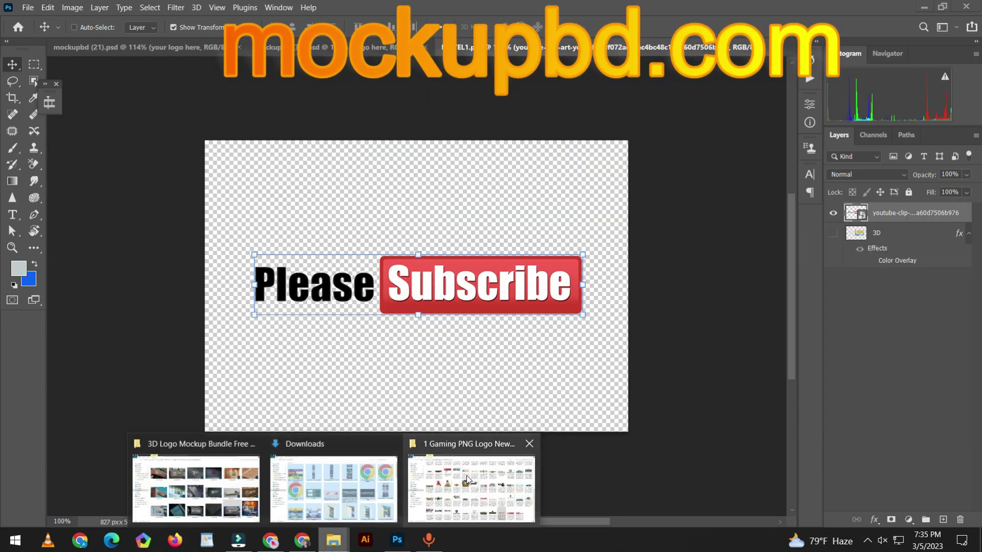
Drag the playerunknown's battlegrounds PNG from the gaming logos folder onto the smart object
mouse_move(333, 540)
left_click(470, 481)
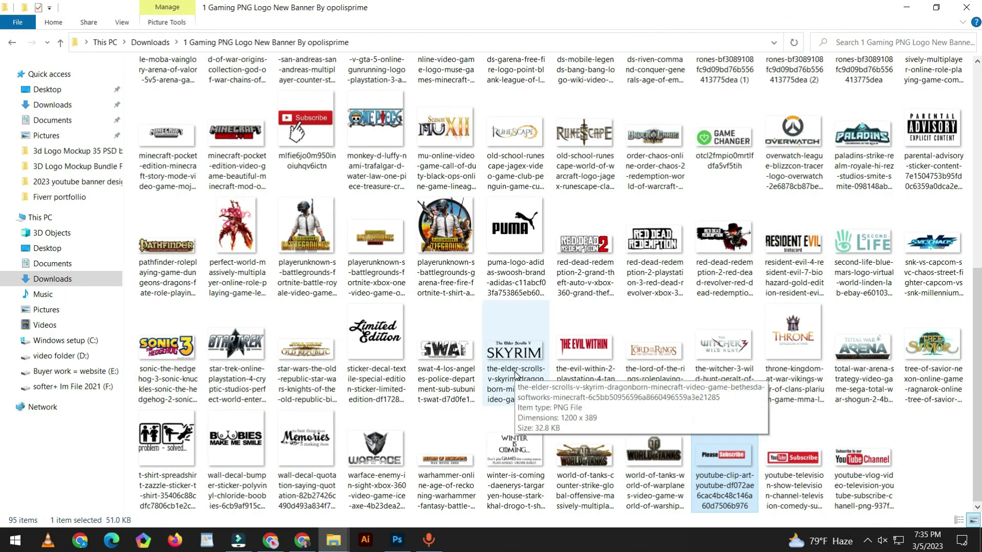
scroll(338, 310, "up", 5)
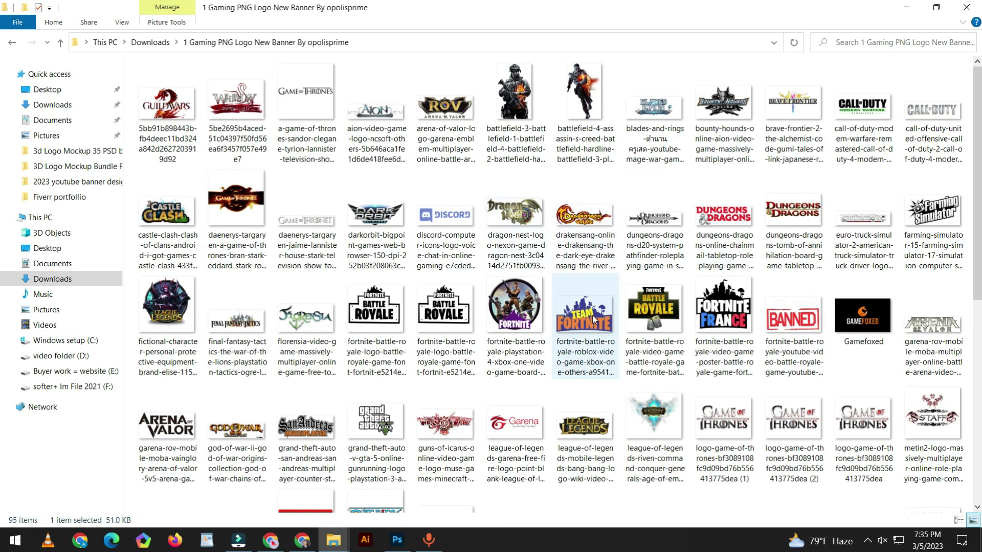
scroll(592, 315, "down", 5)
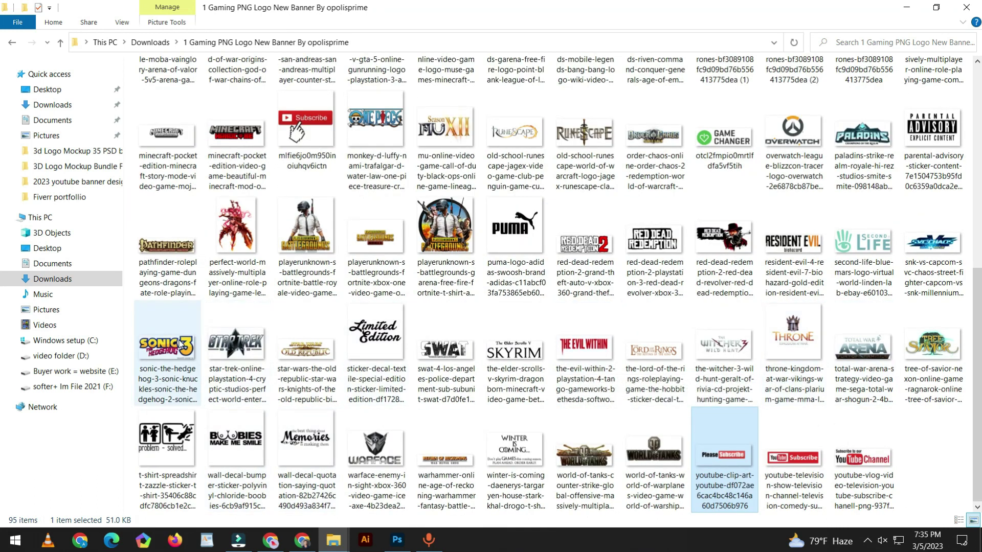
left_click(361, 238)
left_click_drag(361, 237, 457, 275)
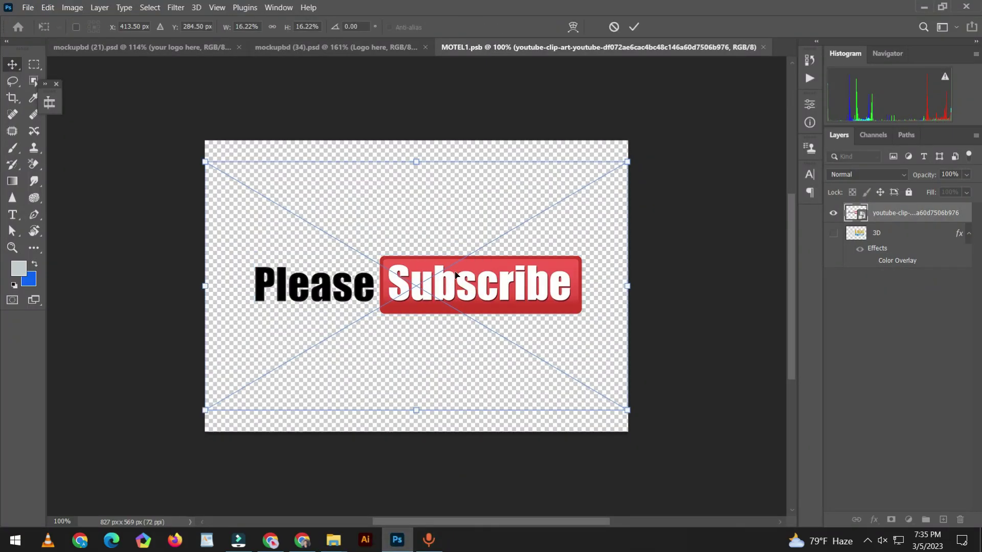
Commit the PUBG logo, hide the youtube-clip layer, and save the smart object with Ctrl+S
left_click(631, 32)
left_click(832, 234)
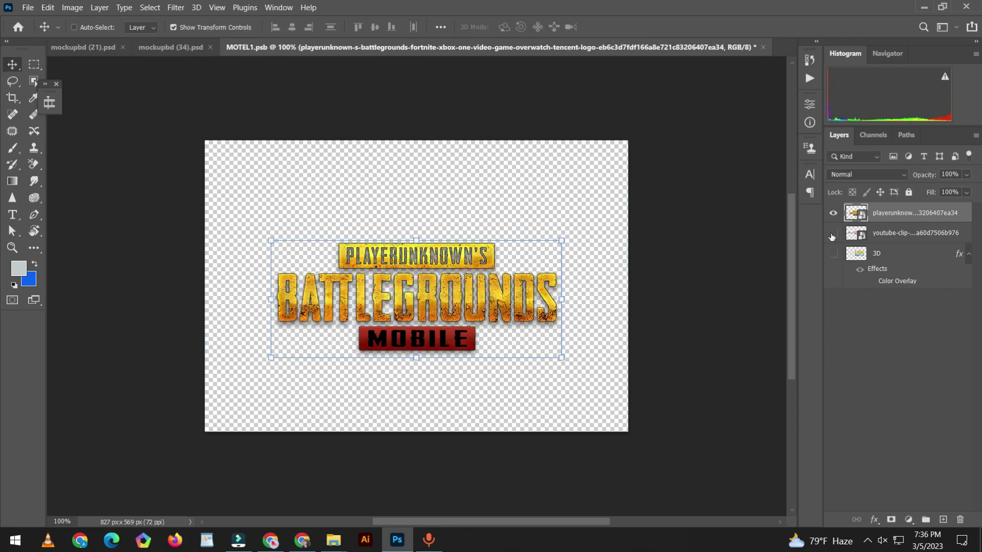
key("ctrl+w")
key("Escape")
key("ctrl+s")
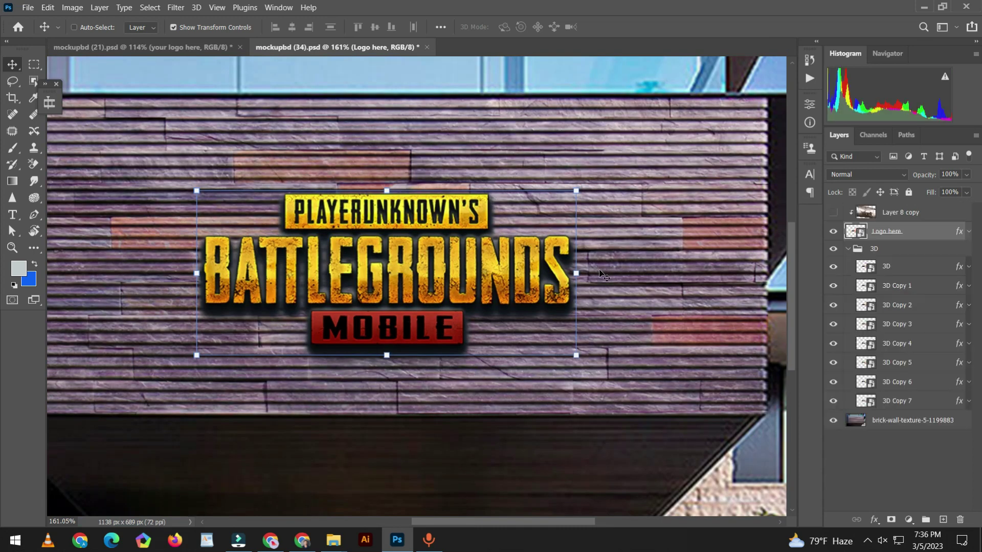
scroll(604, 276, "down", 2)
scroll(589, 292, "up", 2)
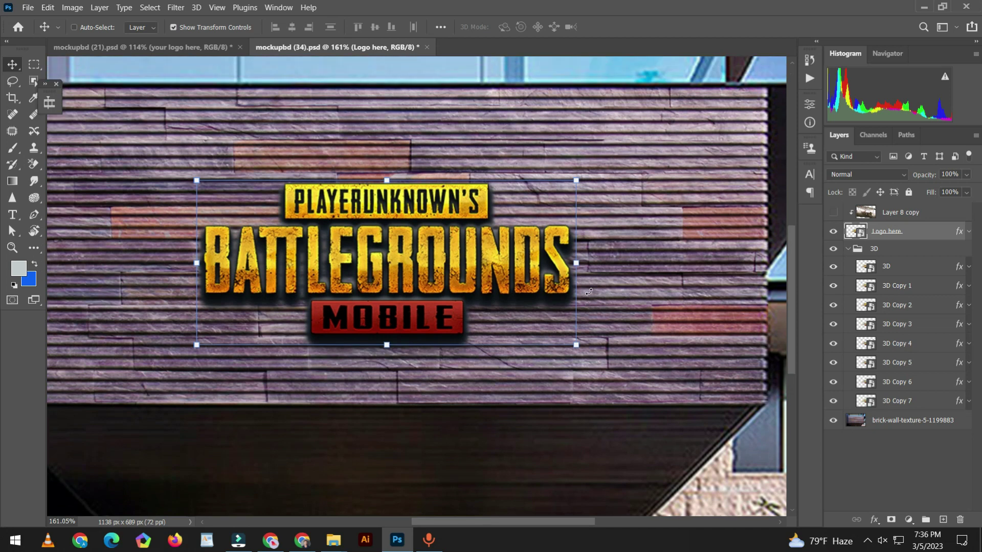
key("alt+Tab")
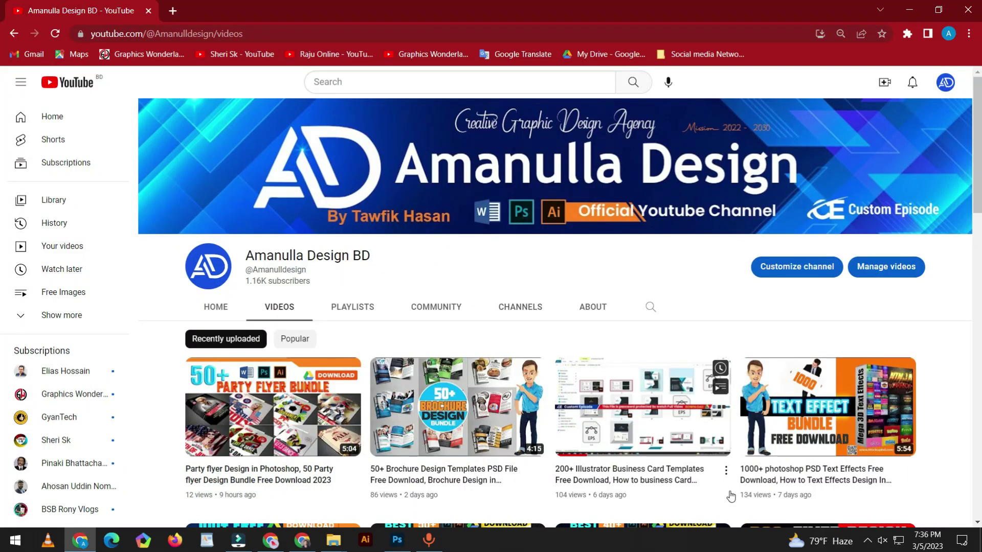
scroll(729, 379, "down", 3)
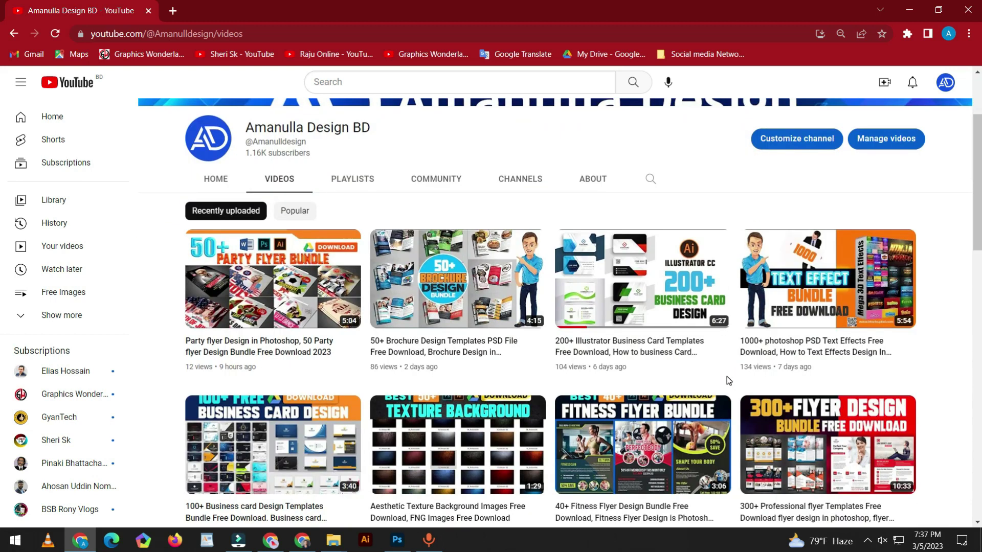
scroll(731, 378, "down", 4)
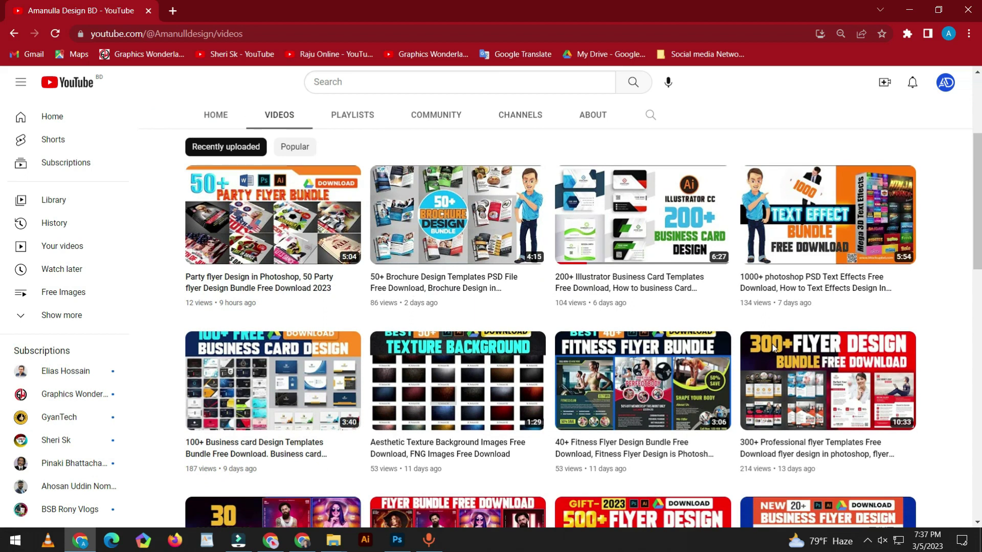
scroll(774, 349, "down", 2)
scroll(777, 353, "down", 3)
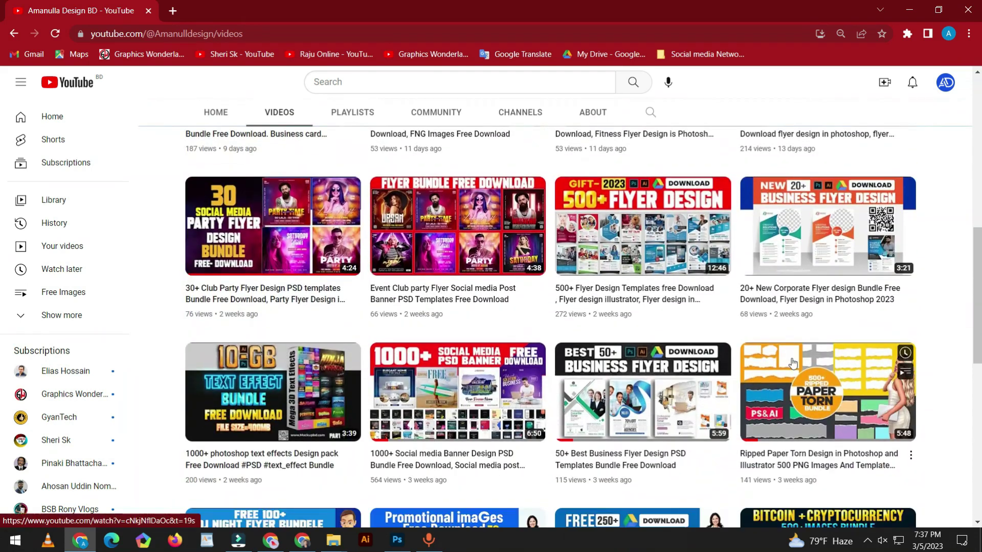
scroll(976, 462, "down", 4)
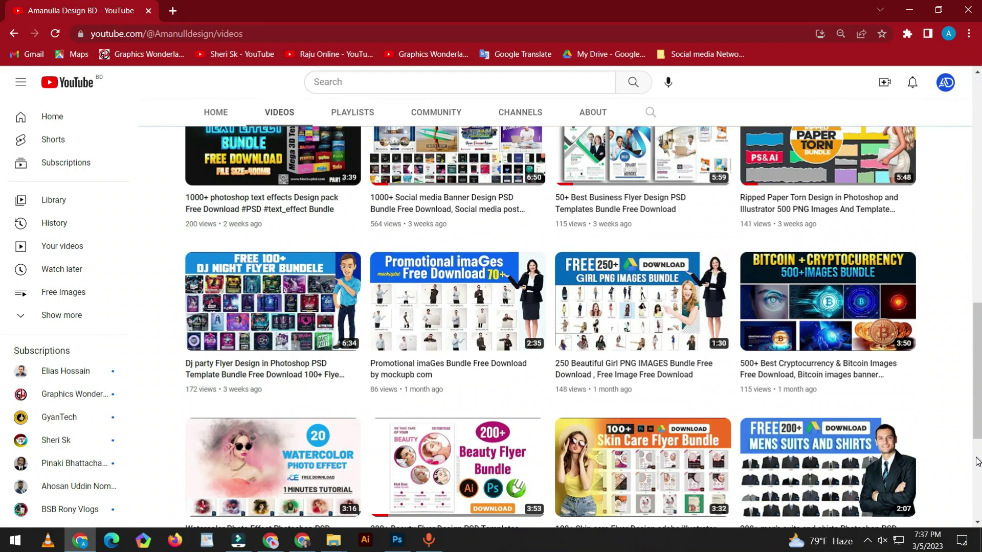
scroll(767, 381, "down", 5)
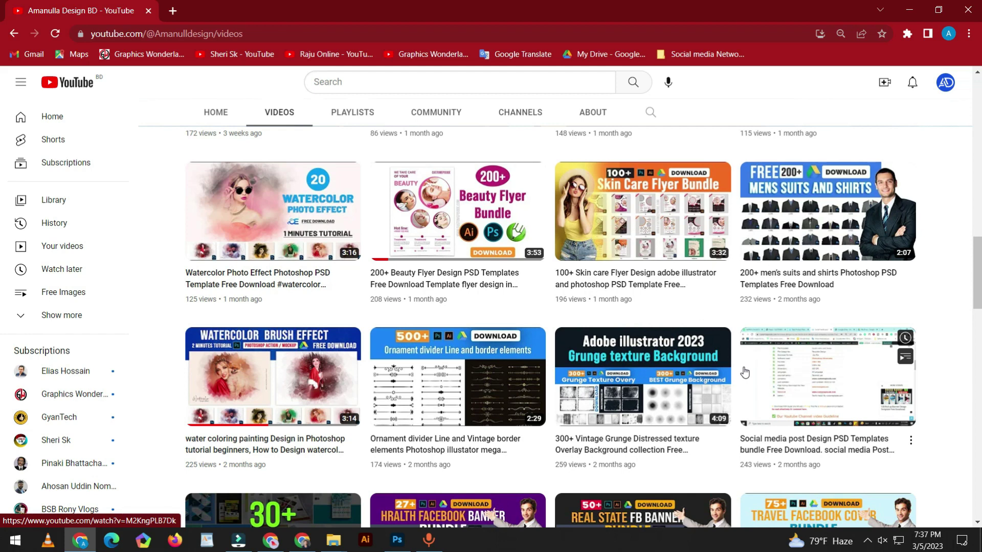
scroll(745, 372, "down", 4)
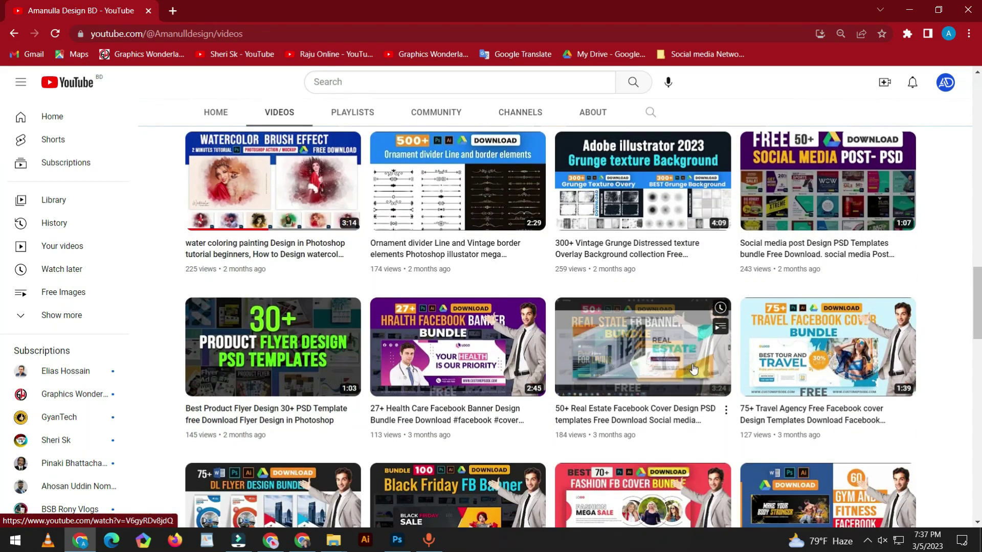
scroll(693, 367, "down", 4)
scroll(693, 367, "down", 5)
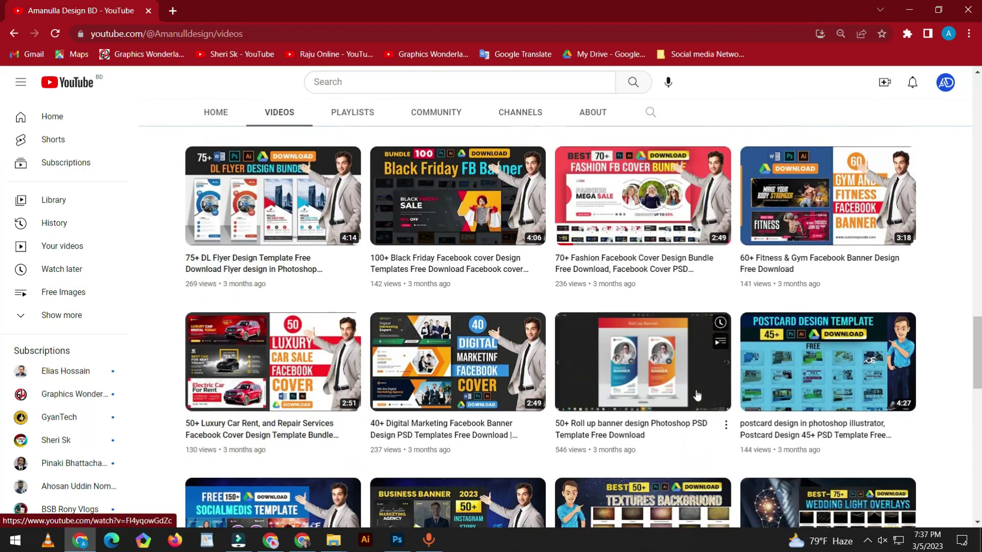
scroll(696, 396, "down", 3)
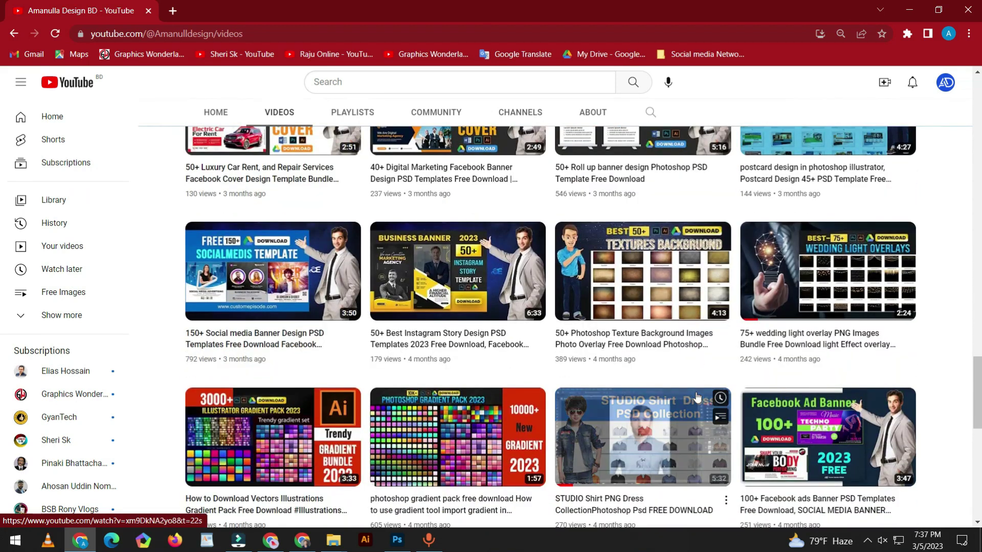
mouse_move(697, 397)
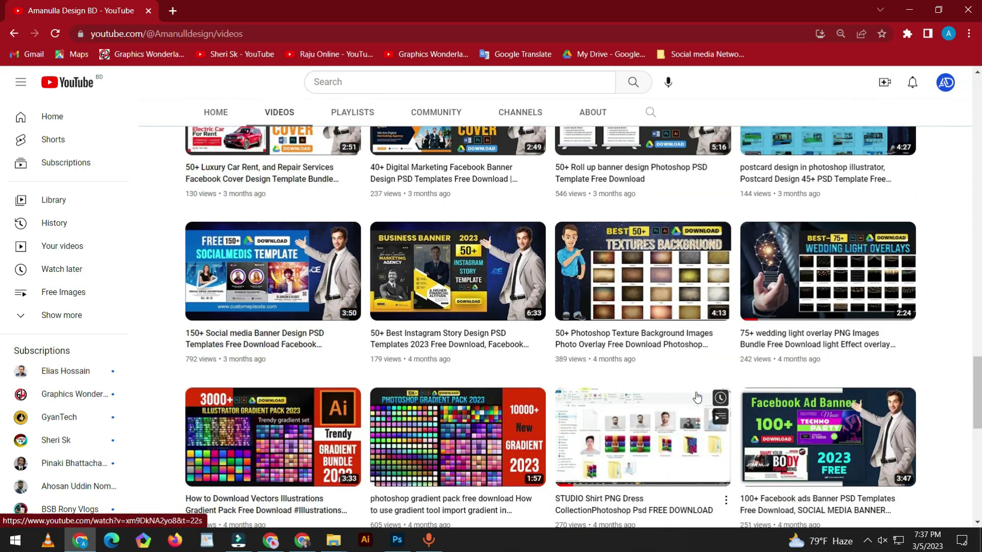
scroll(687, 415, "down", 5)
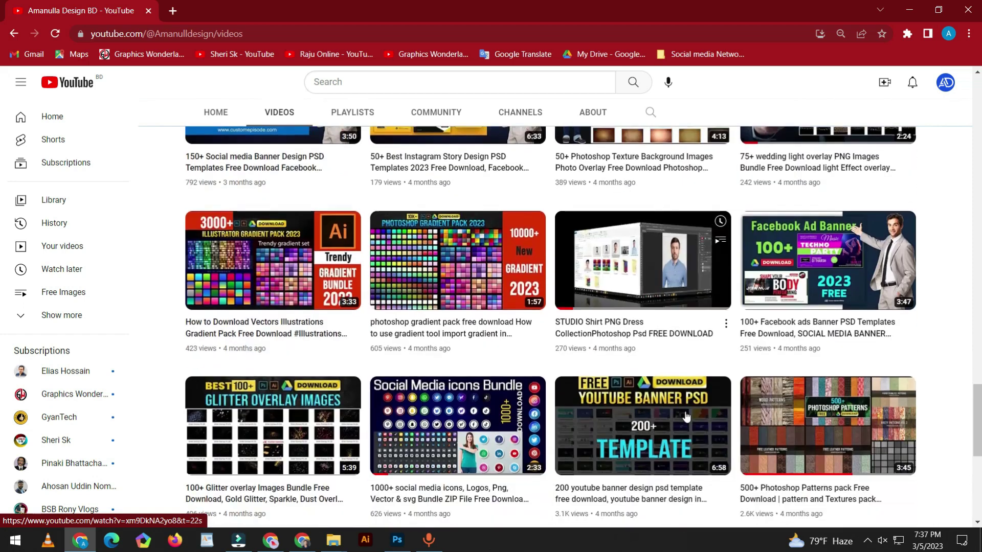
scroll(582, 370, "down", 4)
scroll(582, 370, "down", 2)
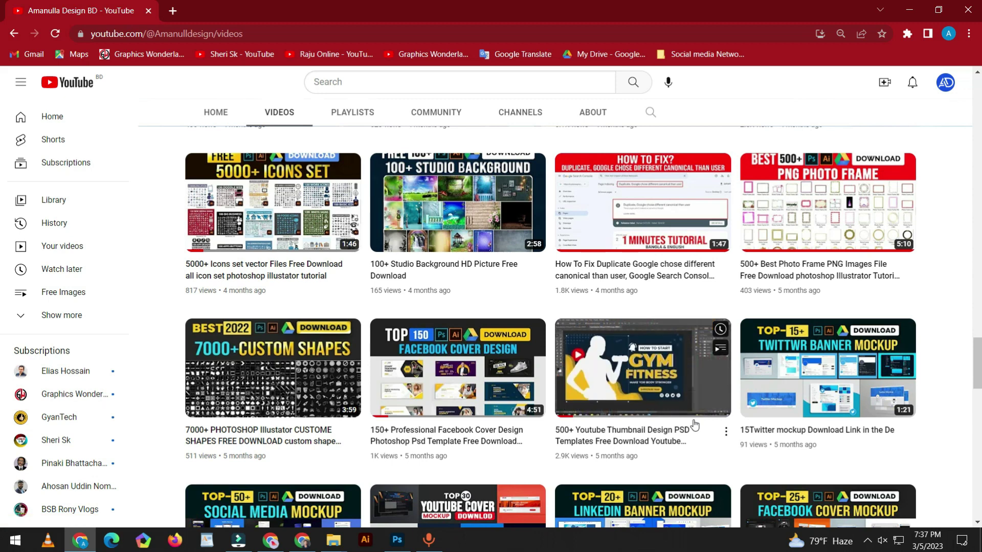
scroll(614, 432, "down", 6)
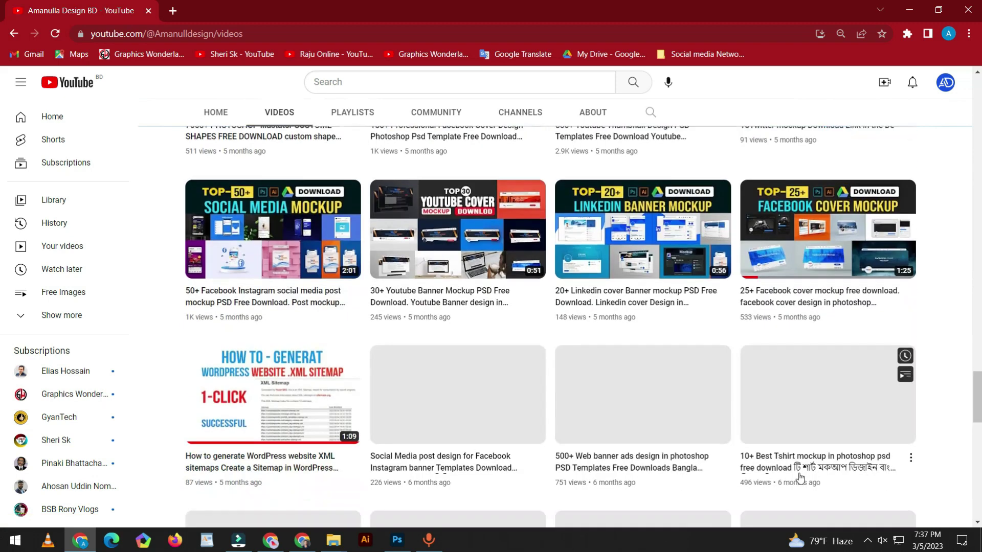
scroll(536, 437, "down", 3)
scroll(484, 440, "down", 4)
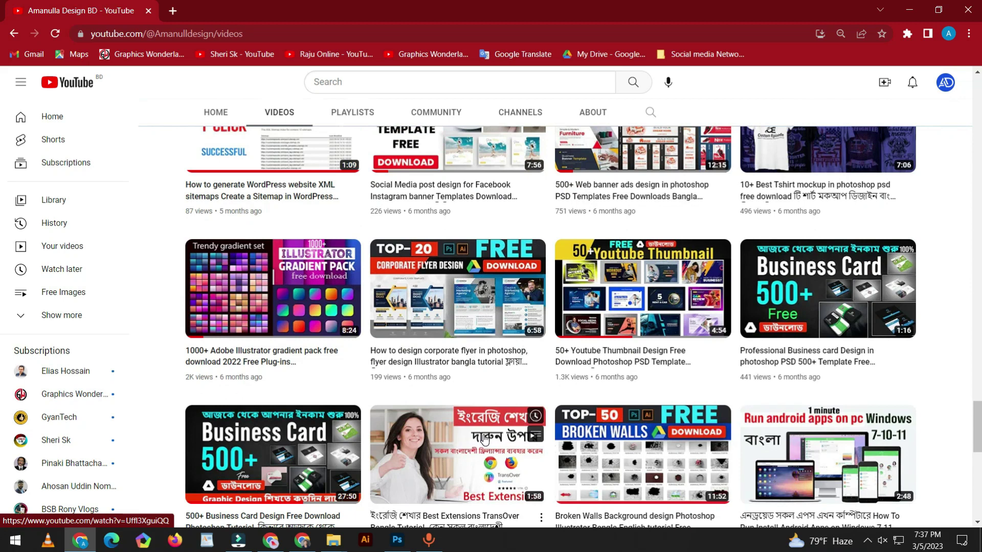
scroll(485, 440, "down", 3)
scroll(484, 439, "down", 4)
scroll(484, 439, "down", 3)
scroll(485, 440, "down", 2)
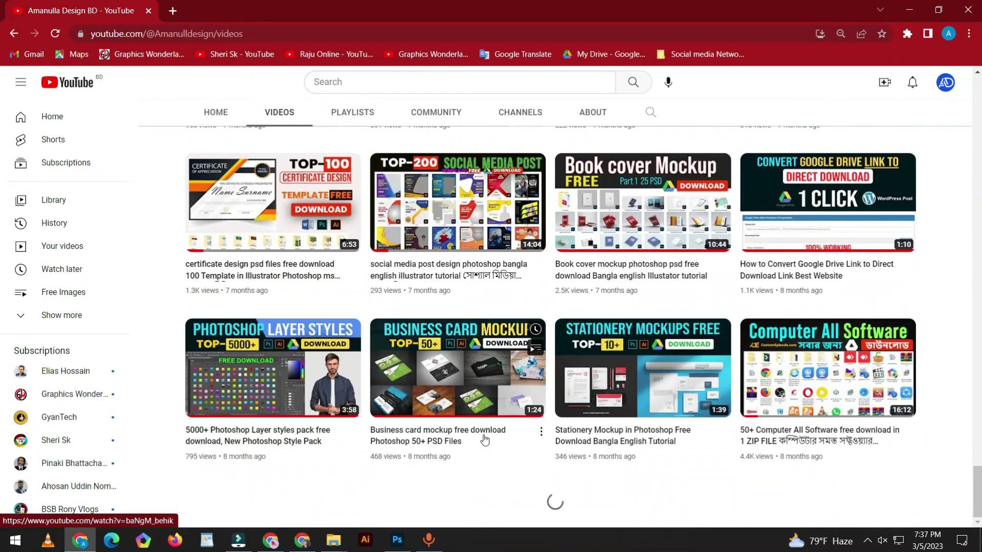
scroll(484, 438, "down", 3)
scroll(484, 438, "down", 4)
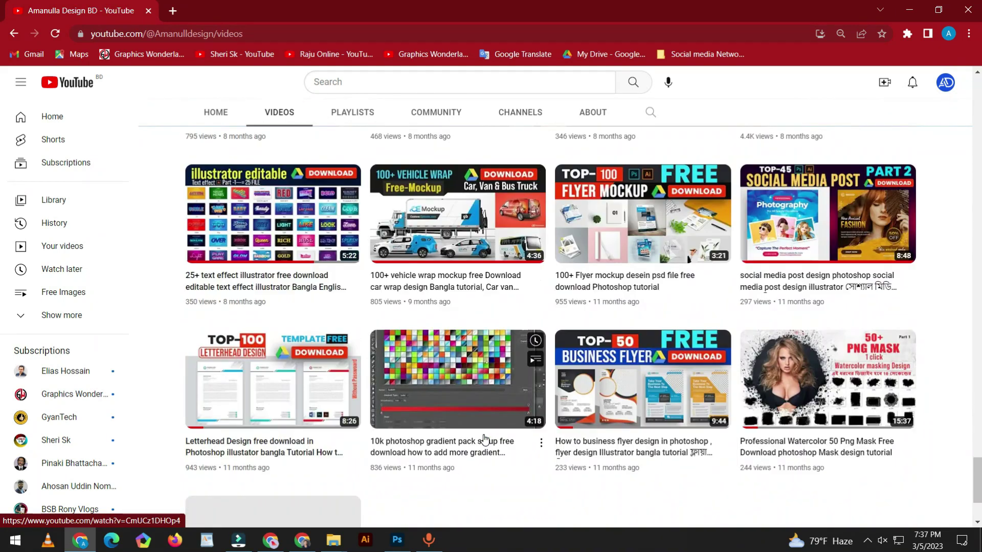